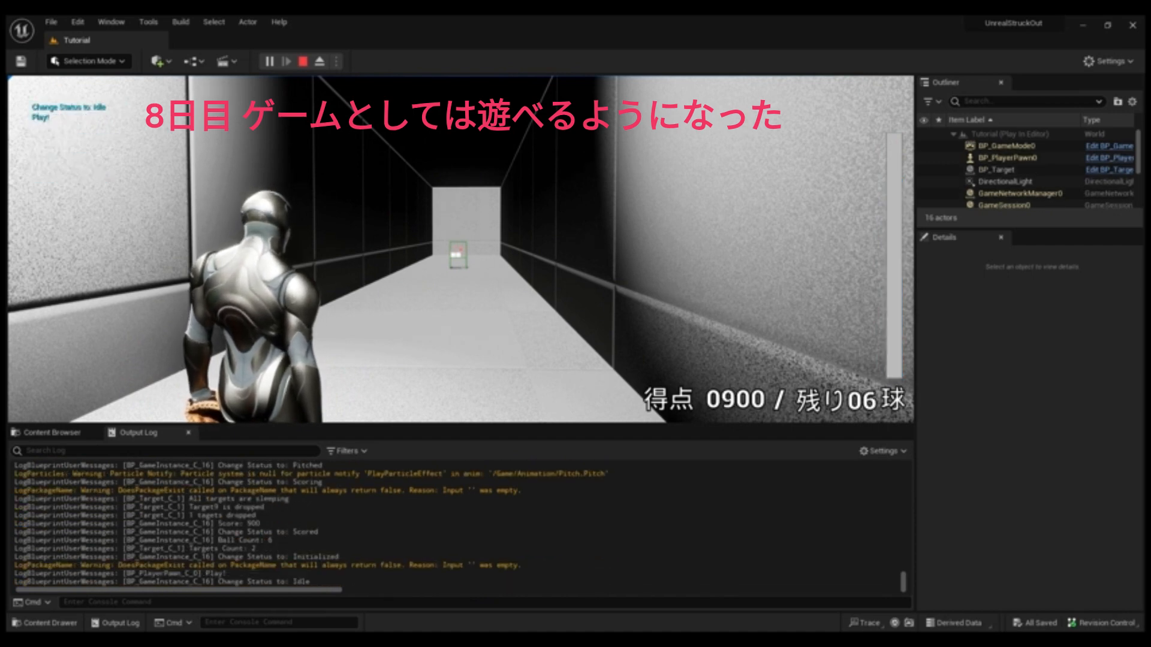
- Throw the final pitch of the current round and start another game from the results screen
key(space)
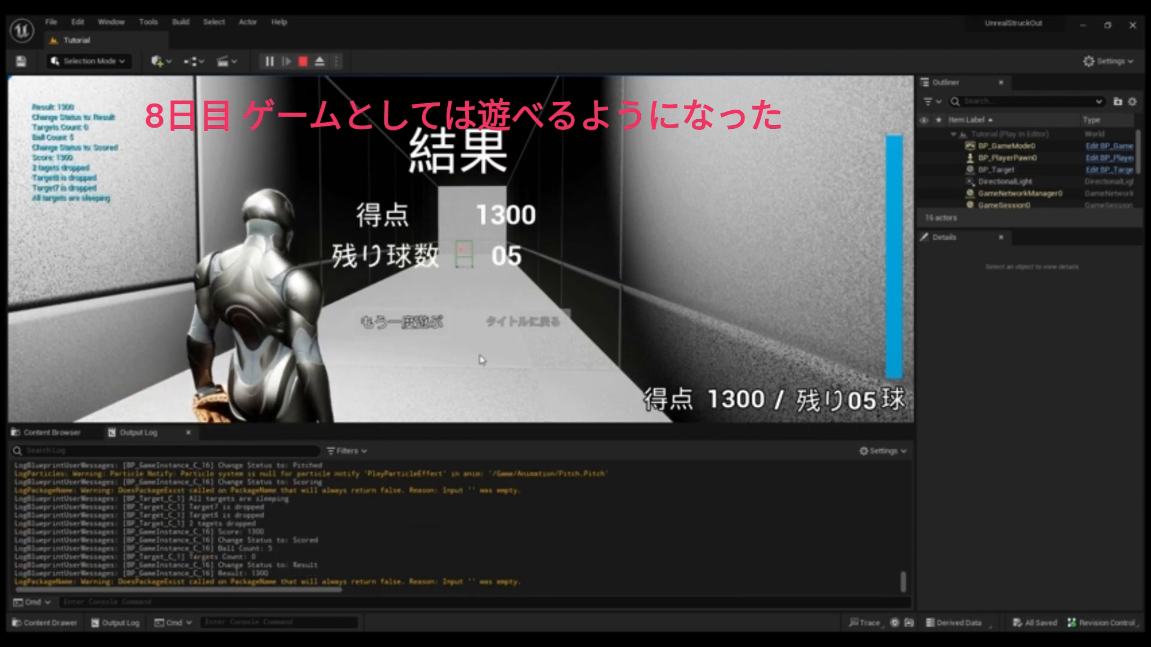
click(413, 324)
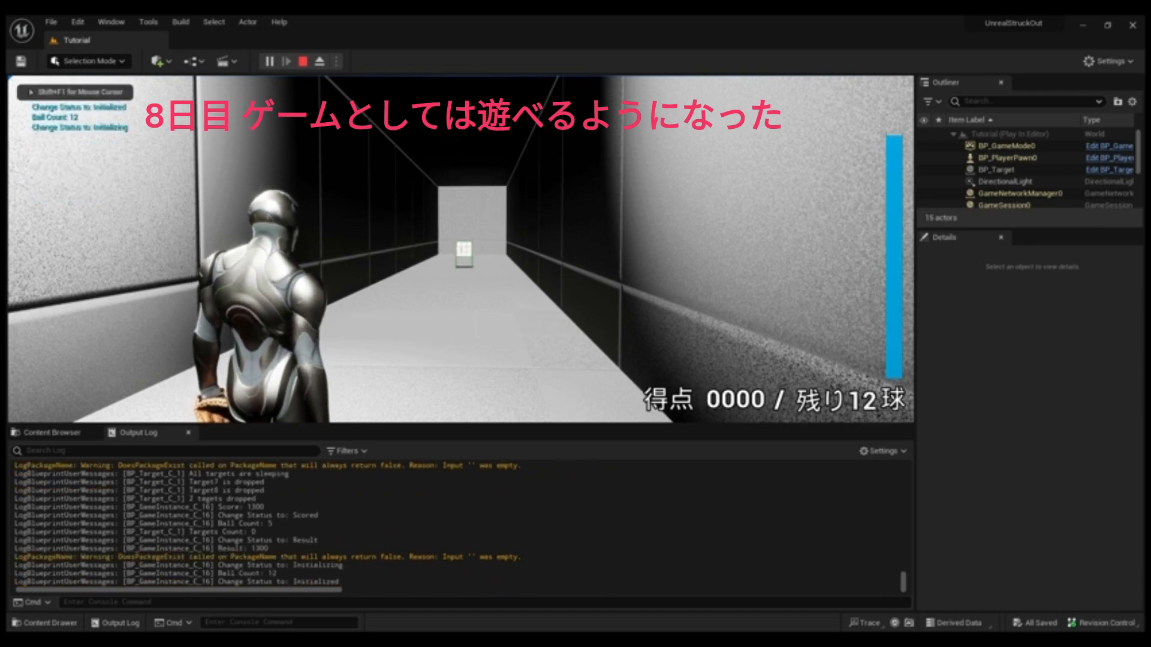
- Pitch balls at the target panels in the new round inside the walled lane
key(space)
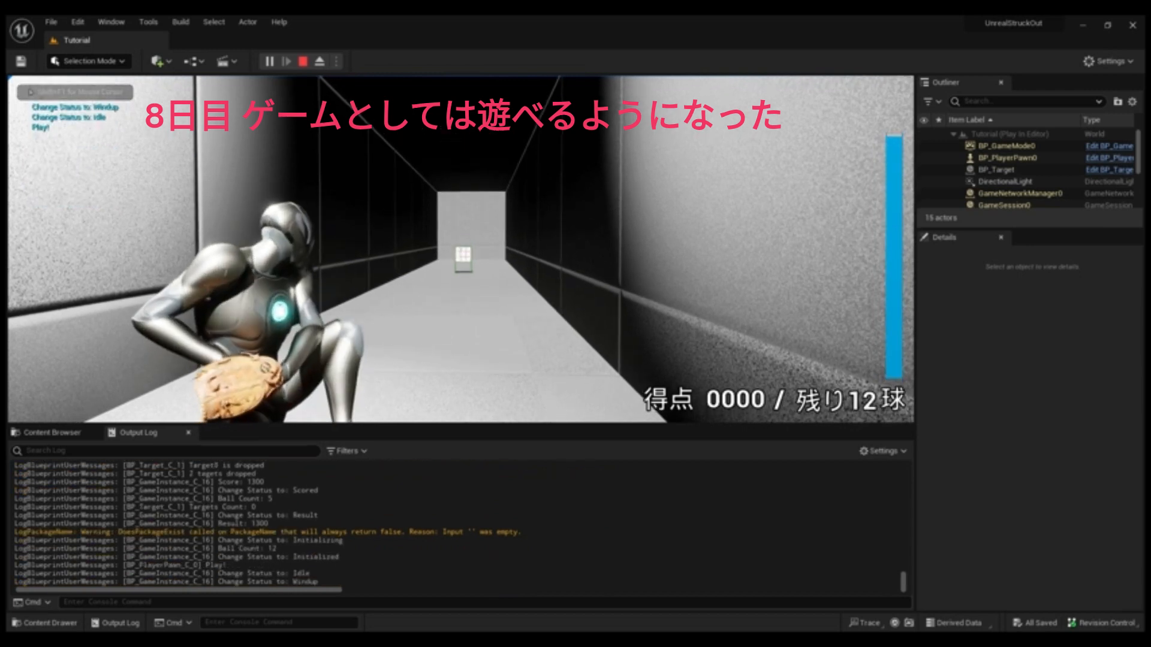
key(space)
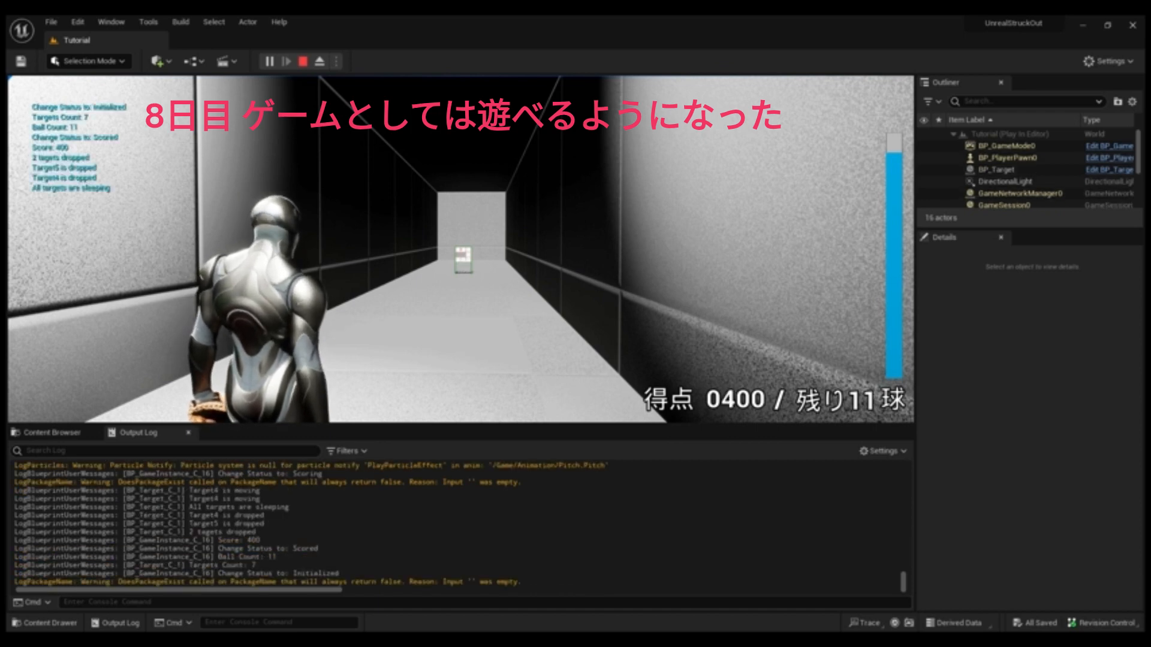
key(space)
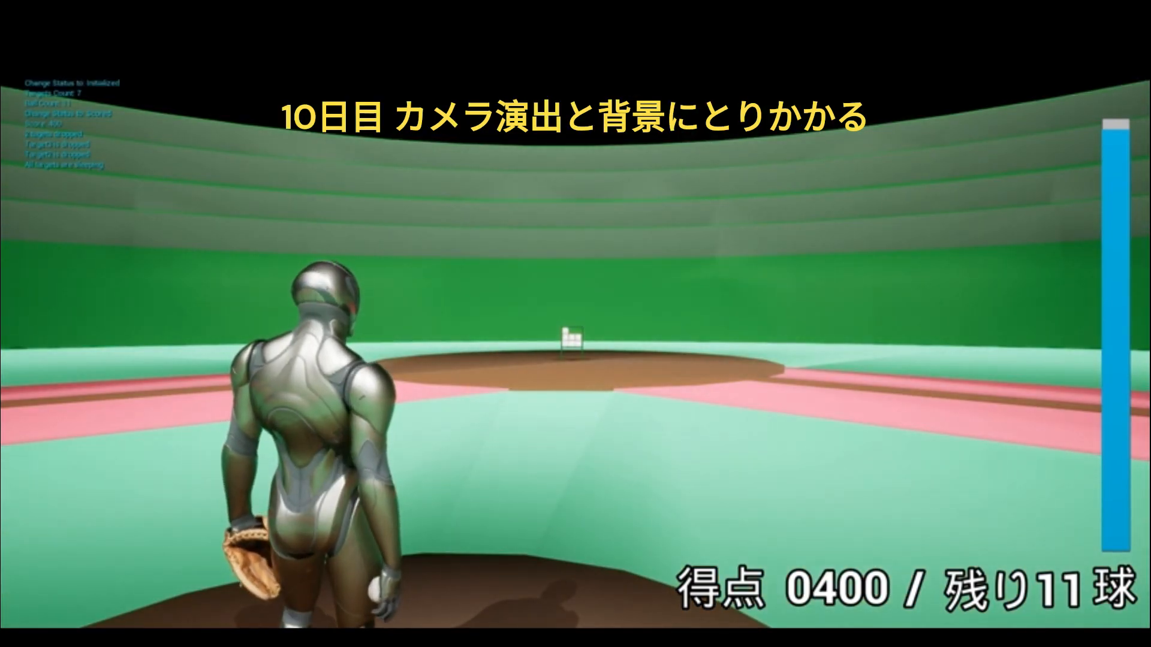
- Pitch several balls at the standing panels in the green stadium level
key(space)
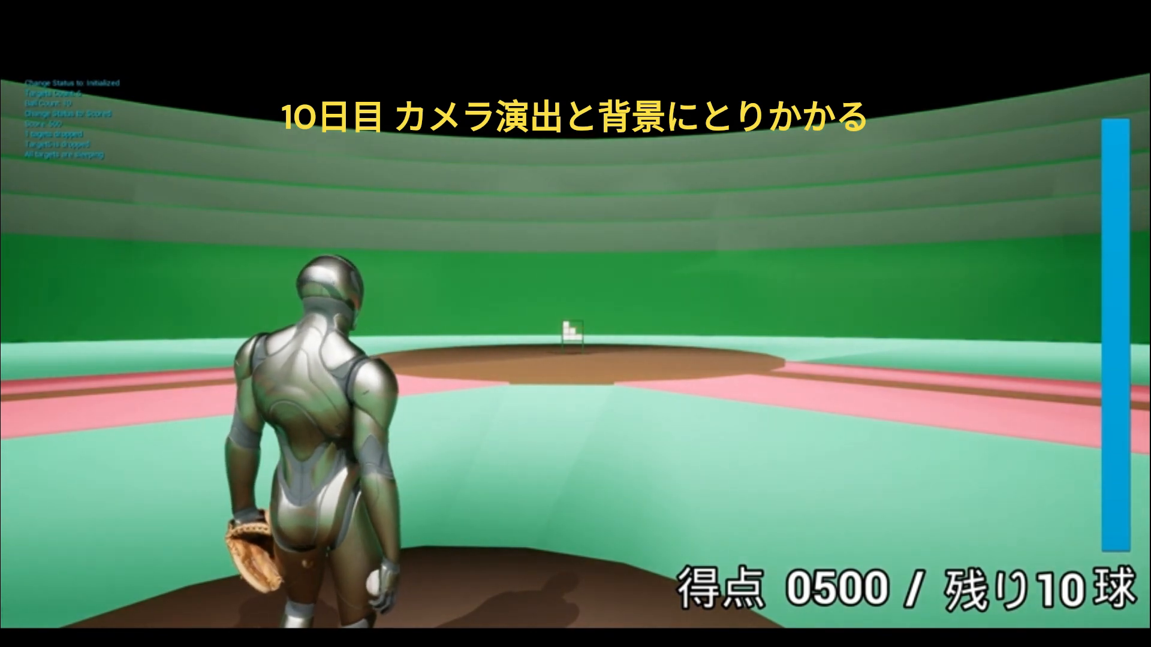
key(space)
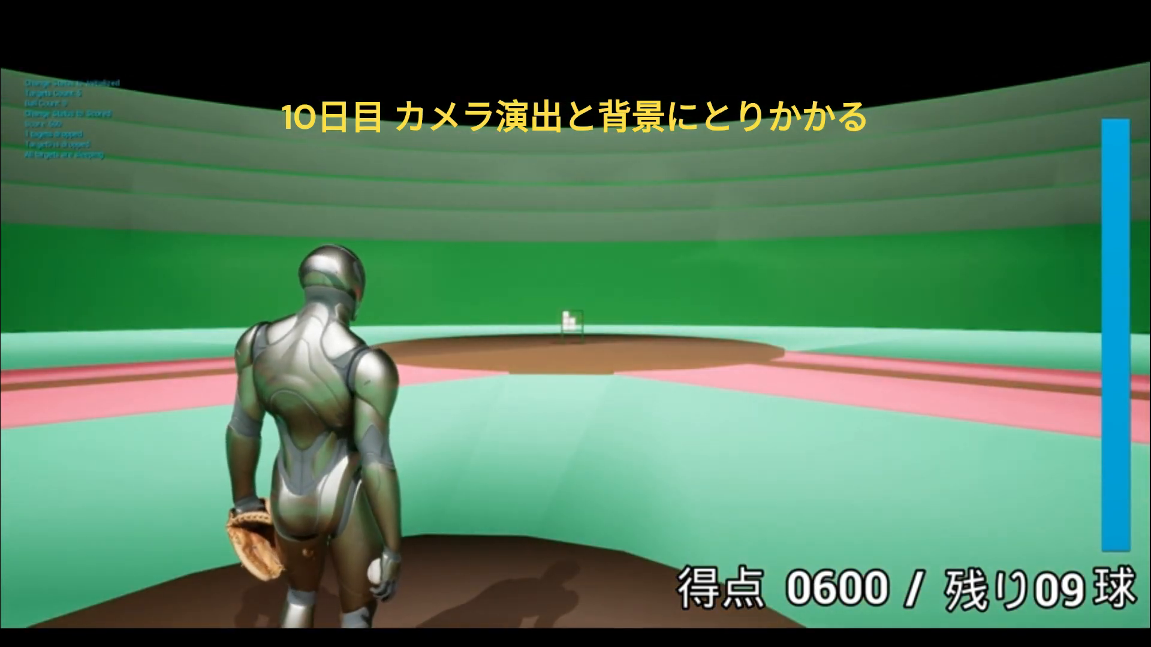
key(space)
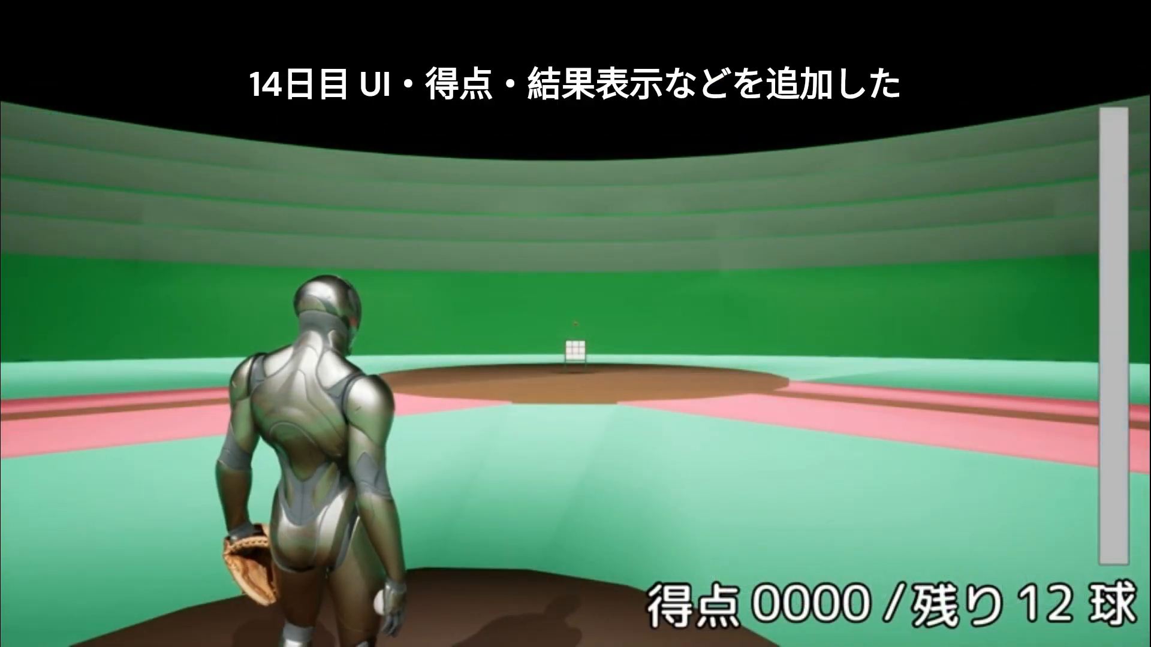
- Play through the round with the added scoring display and advance past the final pitch's score breakdown
key(space)
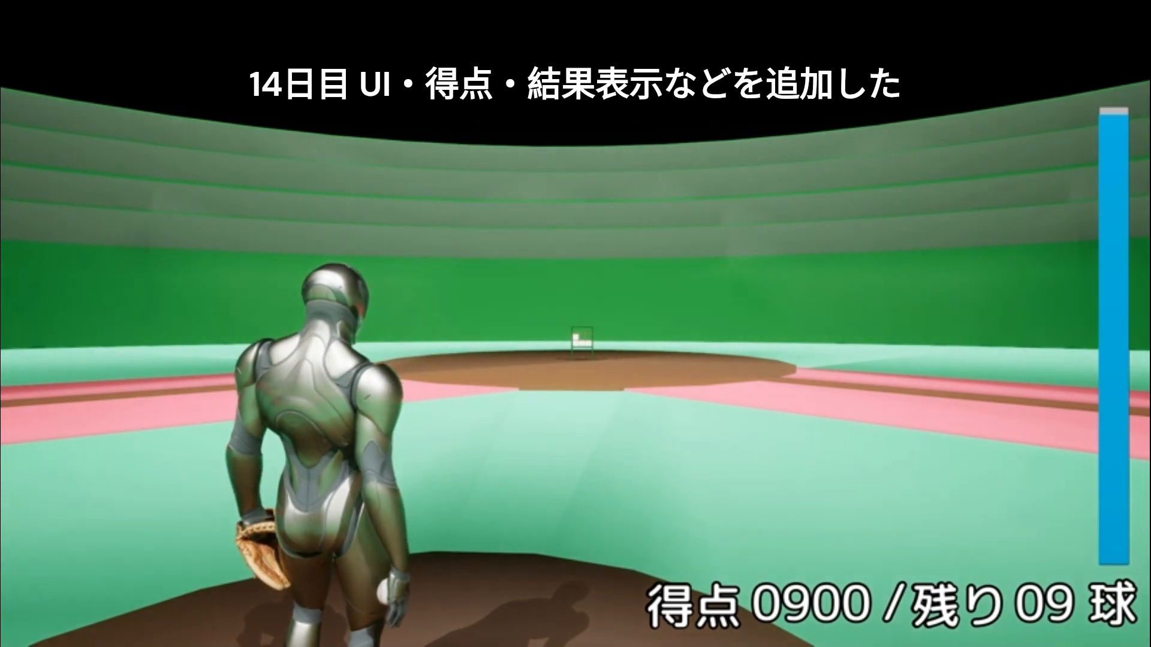
key(space)
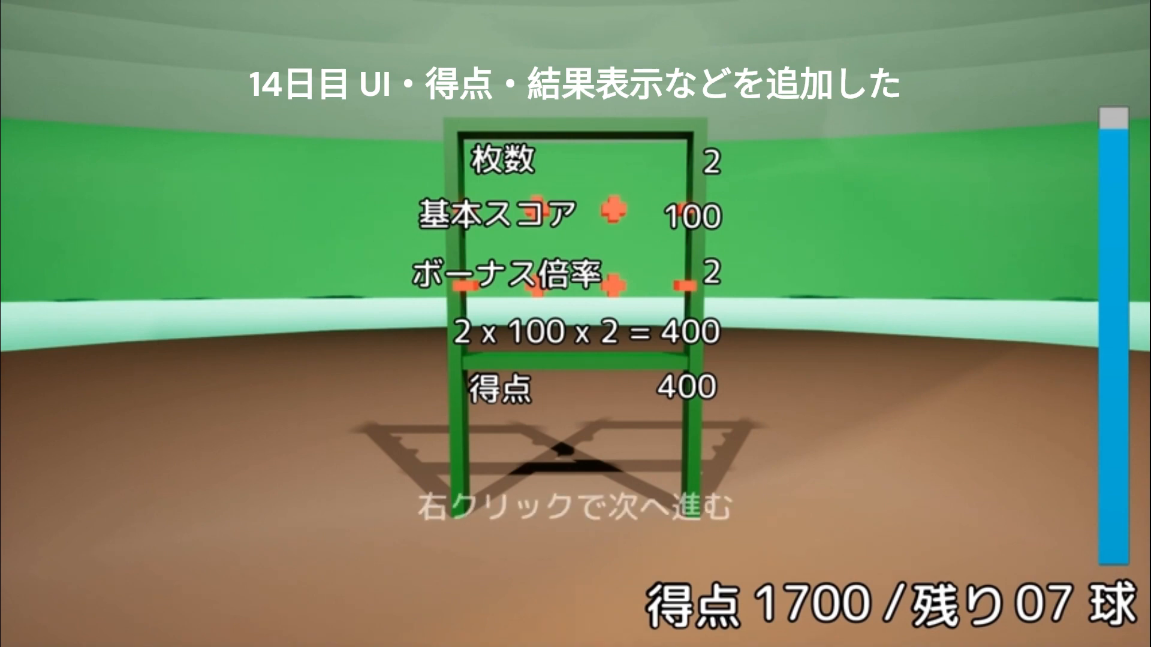
right_click(488, 369)
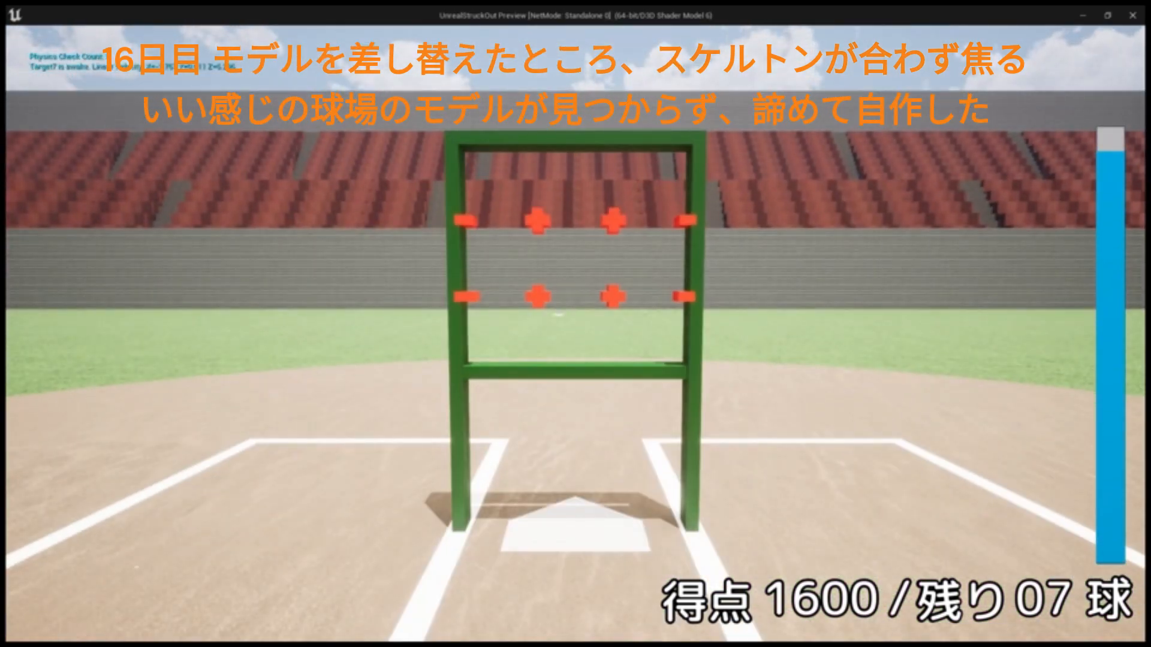
- Choose to play again from the finished round's results and advance past the next score breakdown
right_click(843, 278)
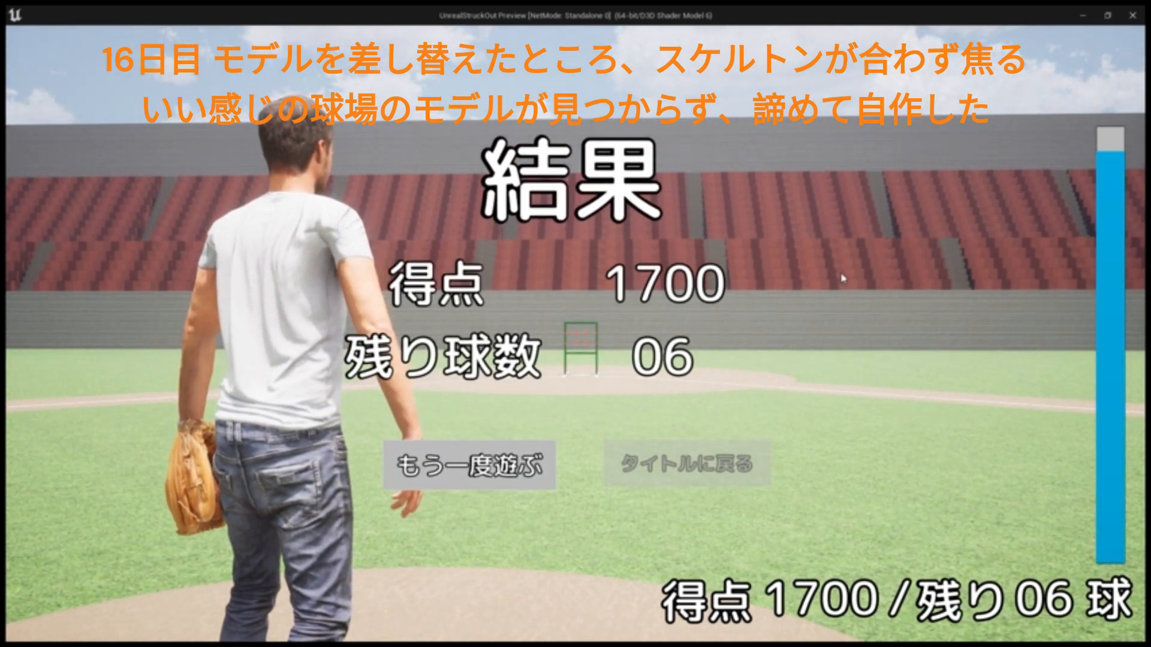
click(505, 452)
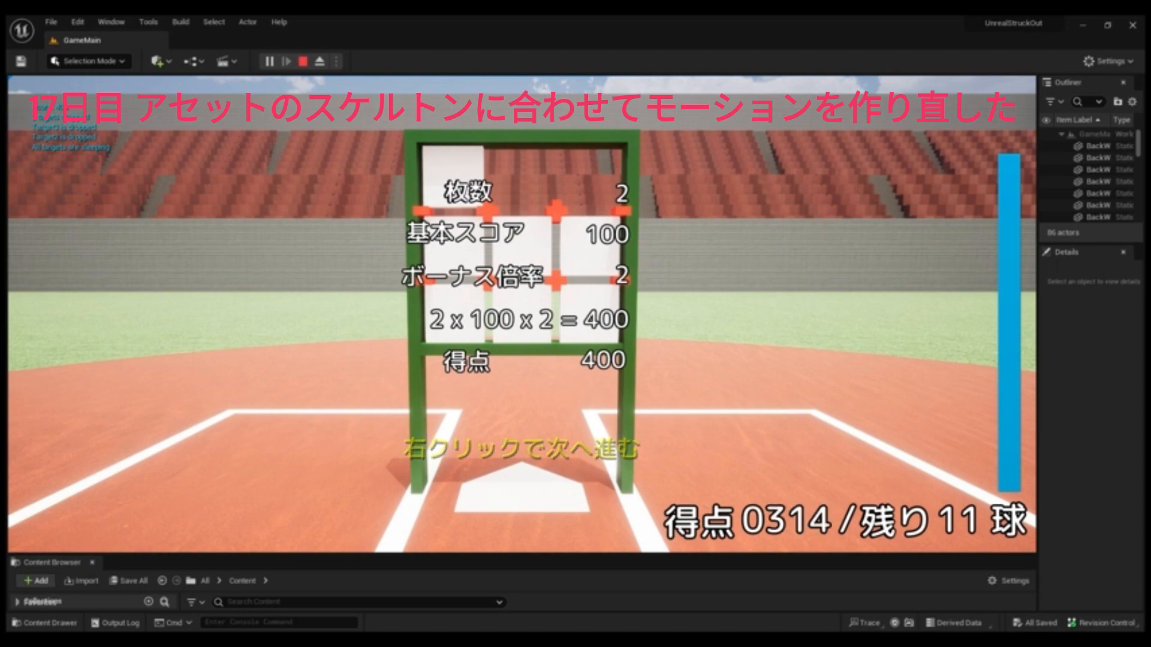
right_click(522, 315)
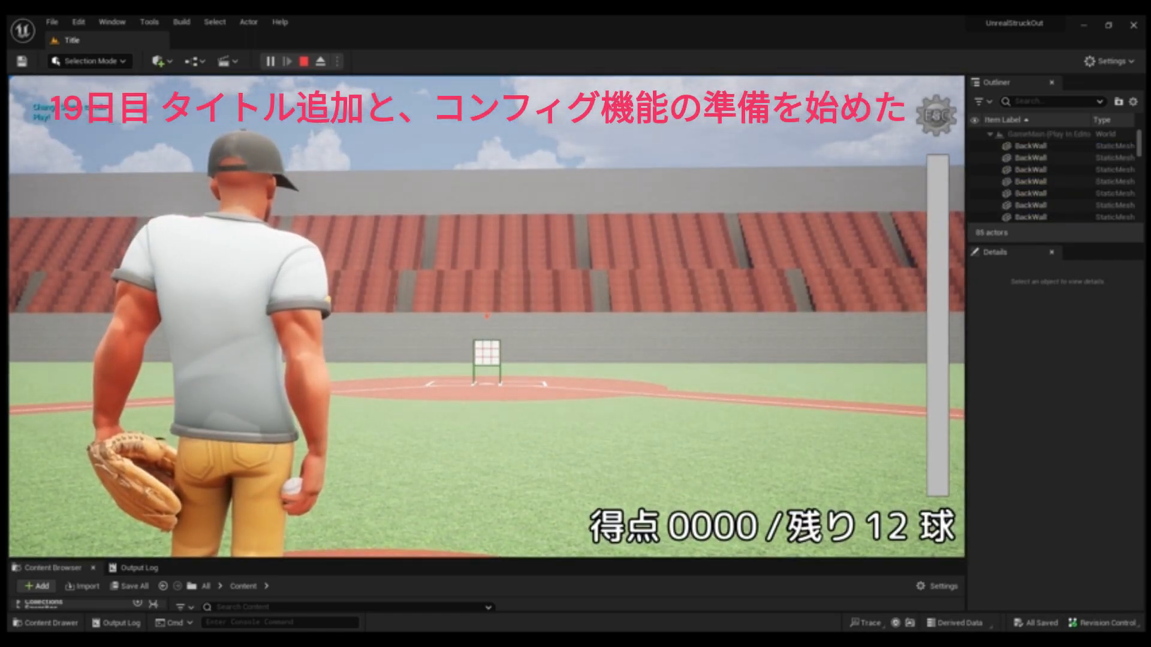
- Open the in-game settings overlay to check its tutorial option, and close it again
key(Escape)
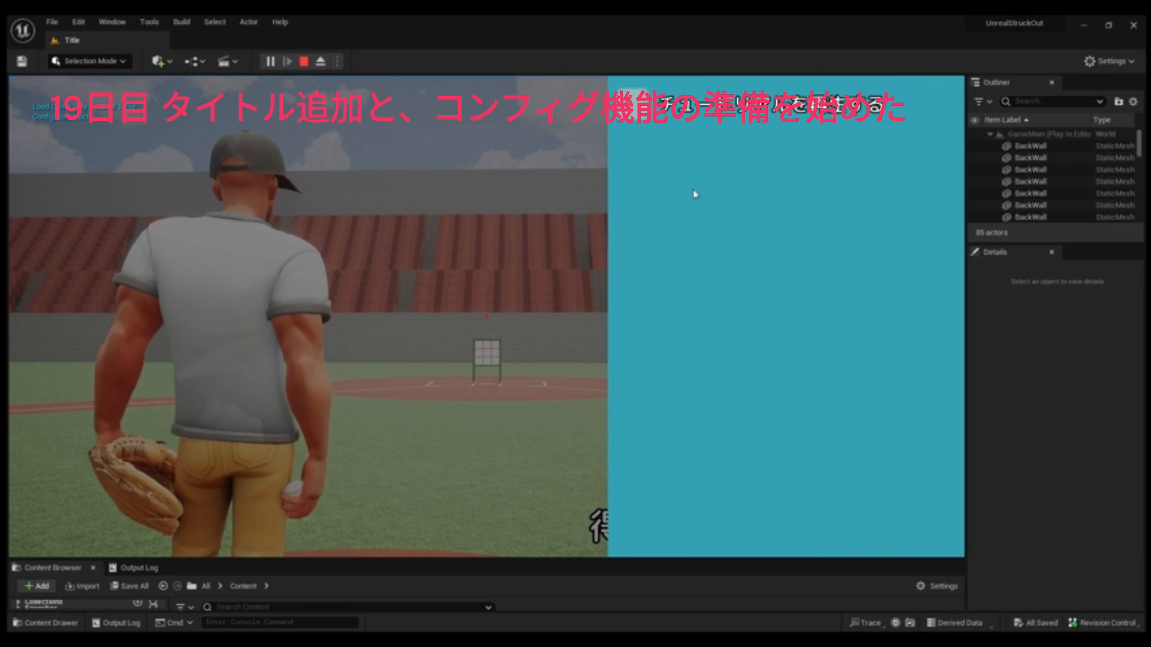
key(Escape)
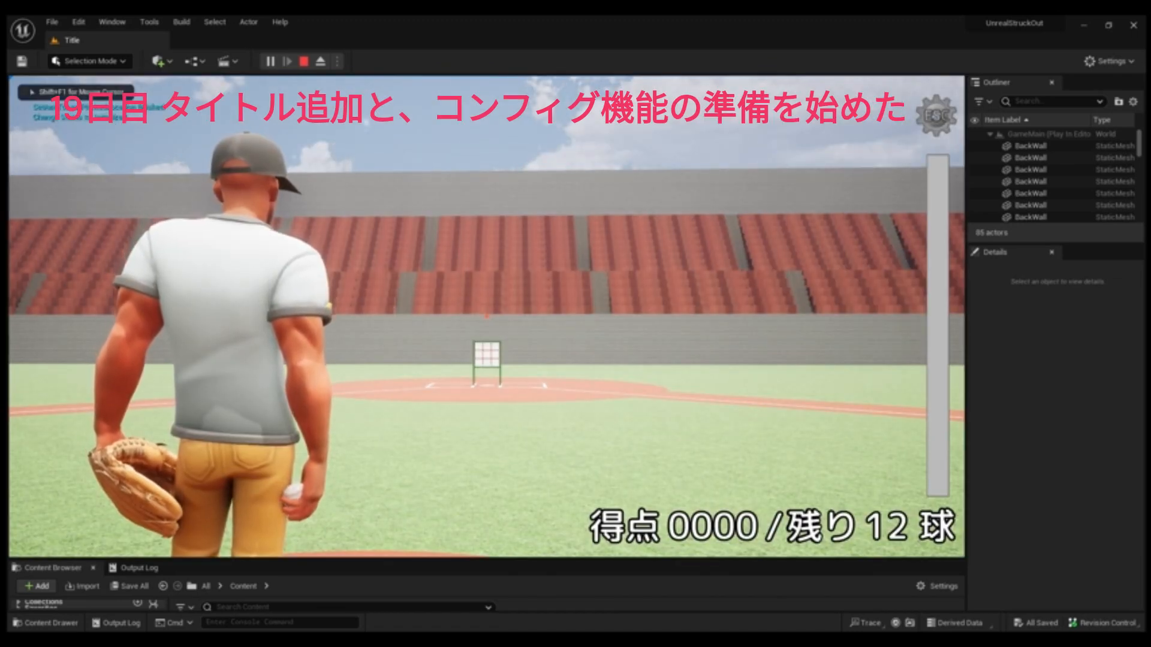
- Pitch until the round ends and return to the title screen from the results
key(space)
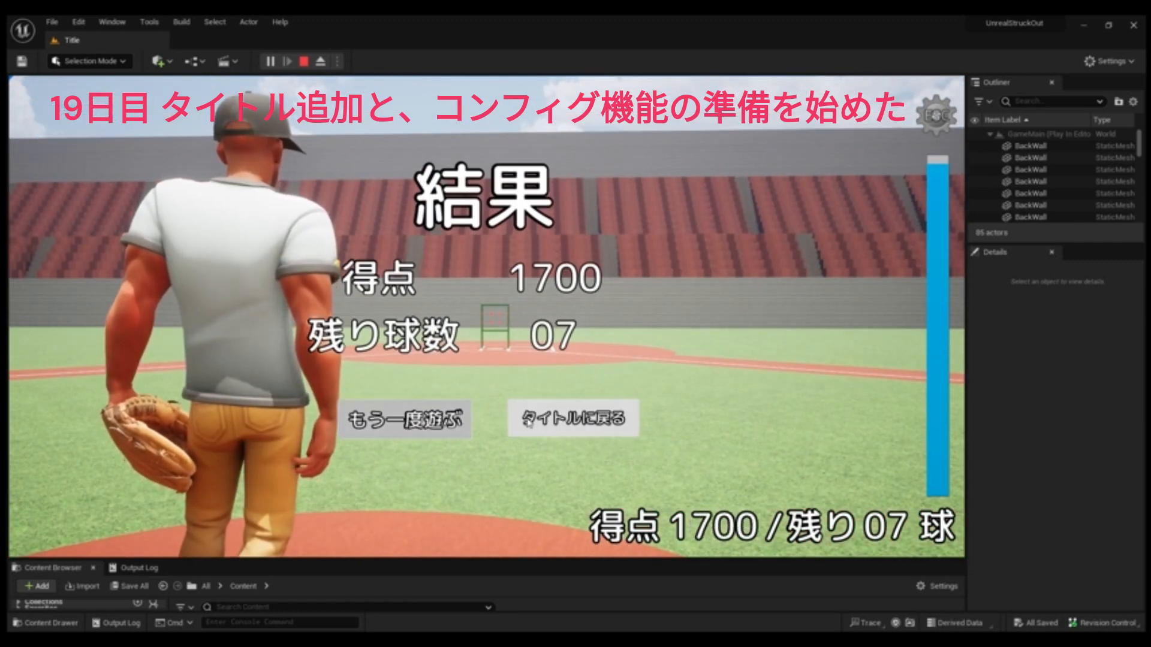
click(572, 422)
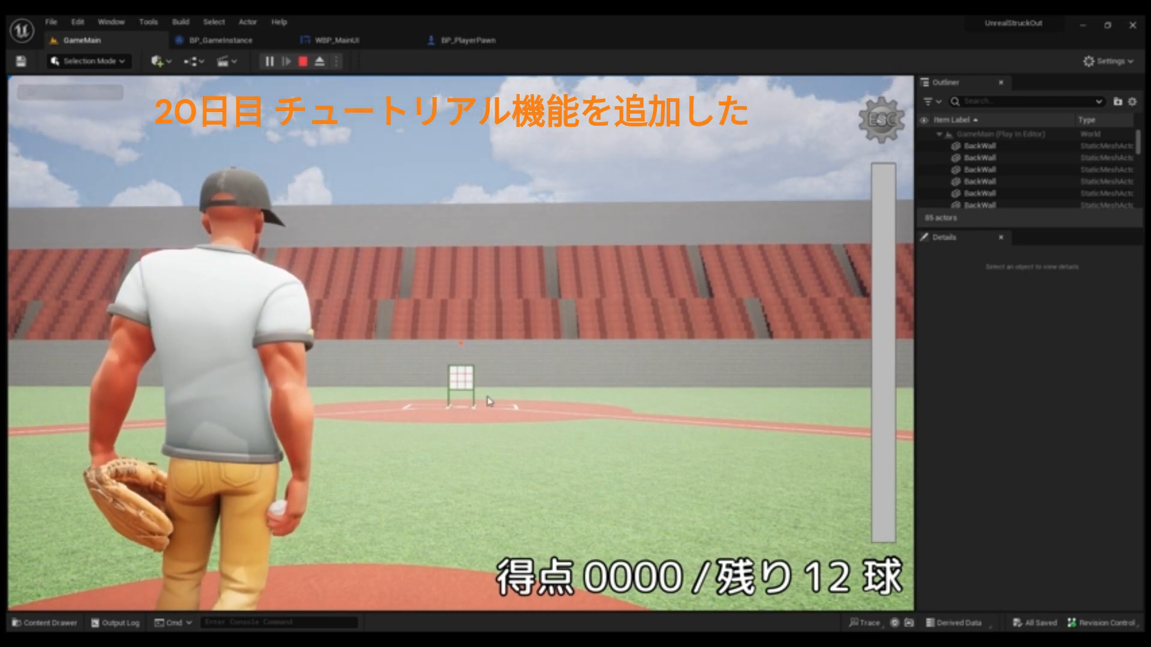
- Throw the first pitch of the GameMain round at the target and skip ahead from the scoring view
click(460, 343)
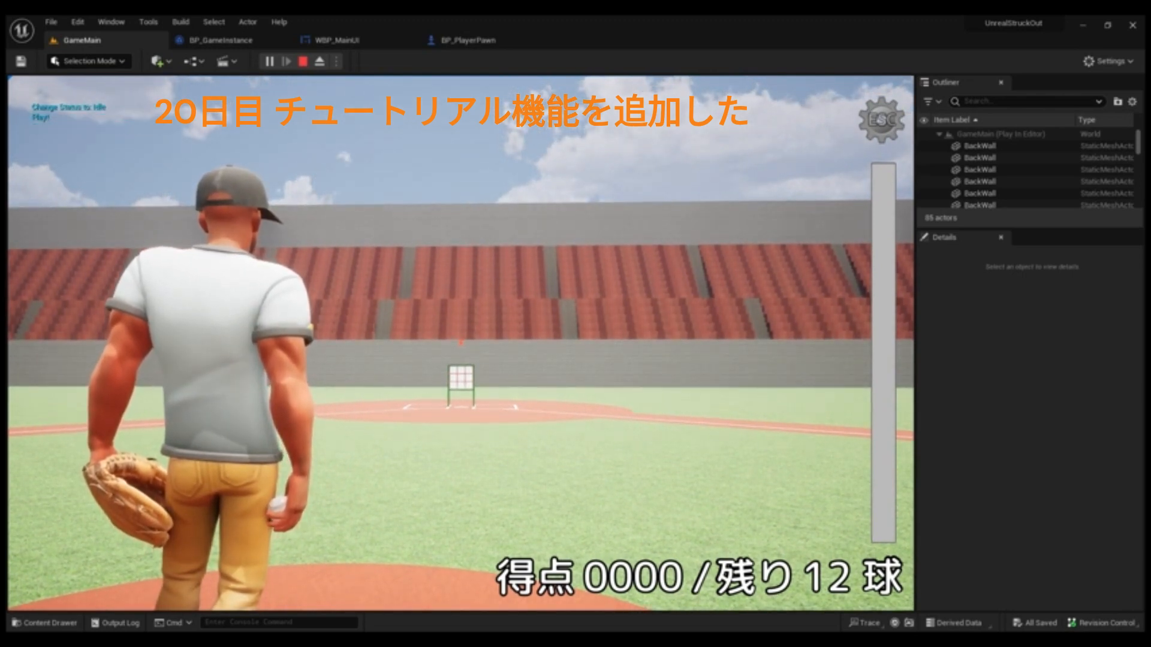
click(460, 342)
click(460, 342)
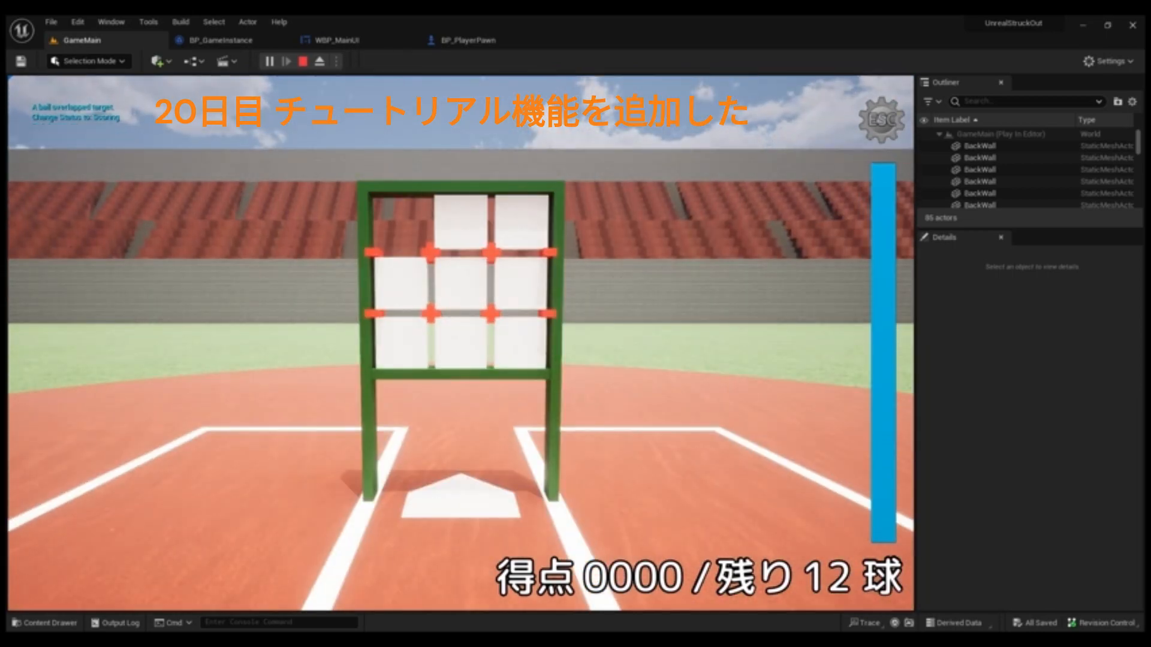
right_click(461, 343)
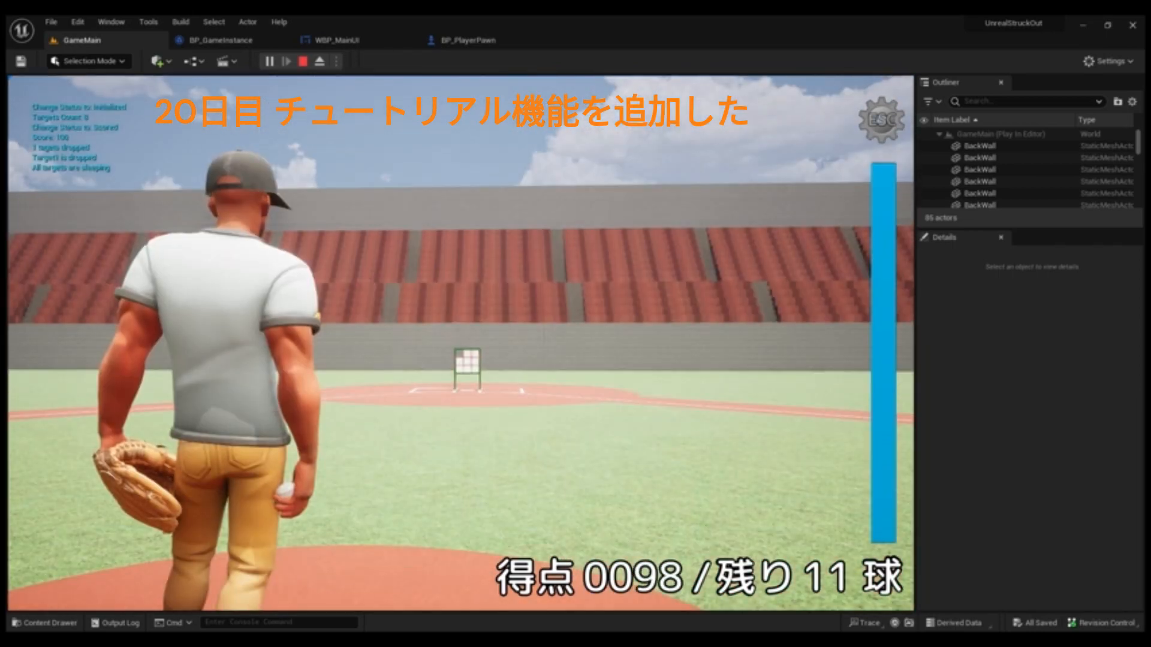
- Toggle the tutorial playback option in the in-game settings and return to the game
key(Escape)
click(546, 110)
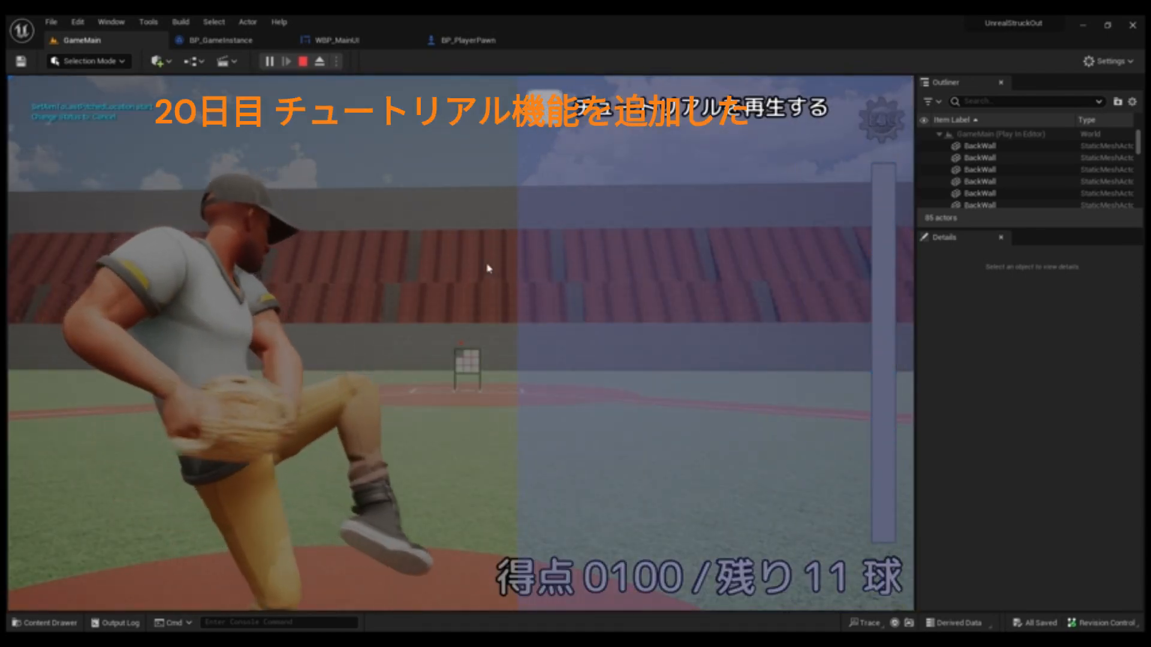
key(Escape)
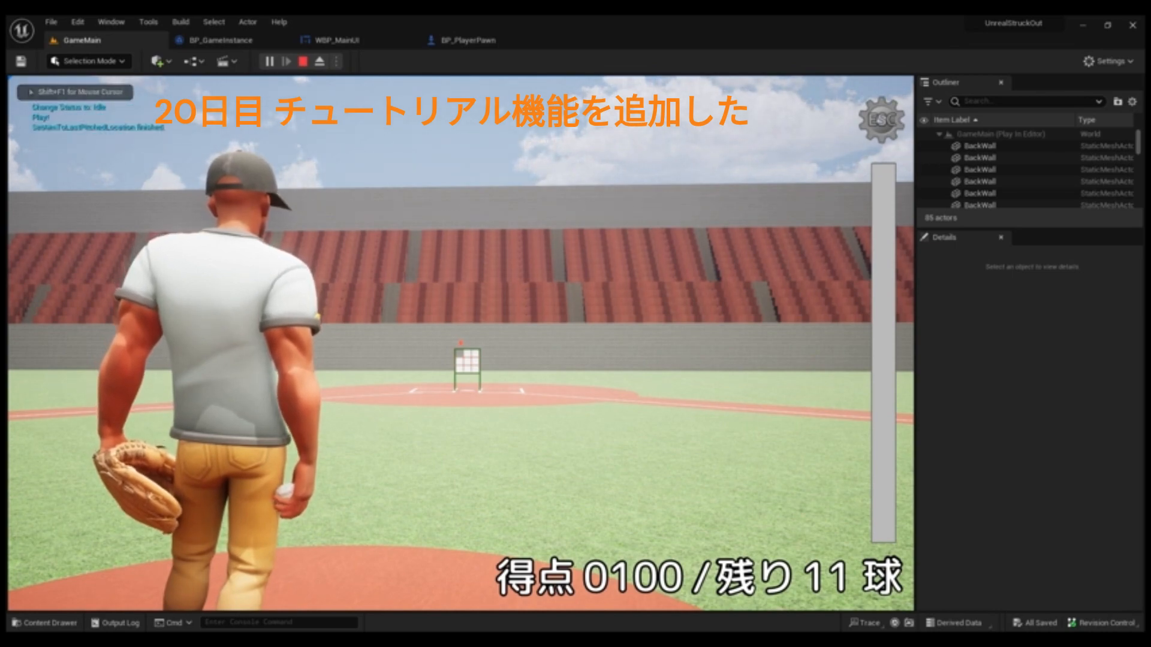
- Resume pitching at the panels still standing in the target frame
key(space)
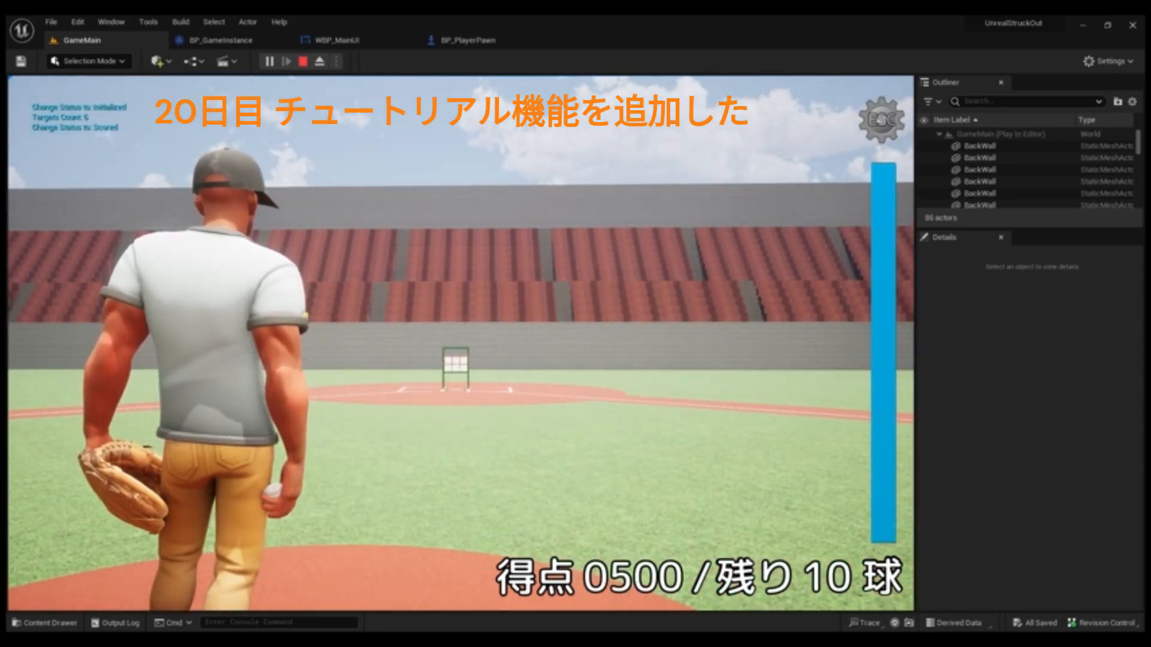
key(space)
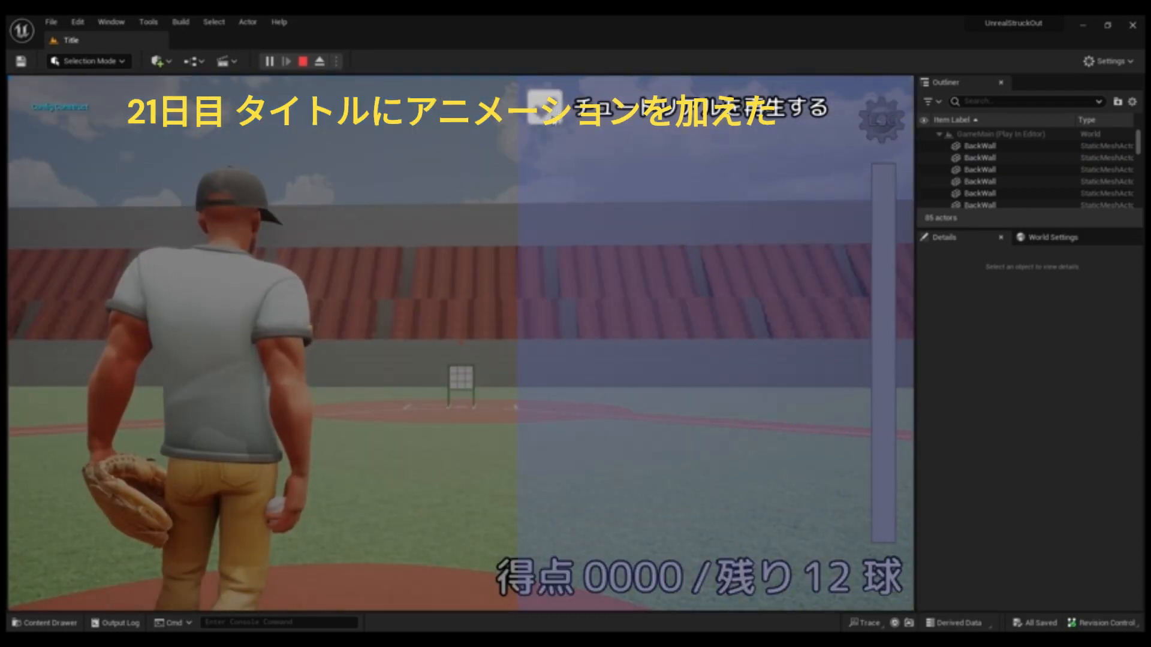
- Leave the settings overlay and throw the new round's opening pitch at the full target
click(523, 197)
click(461, 343)
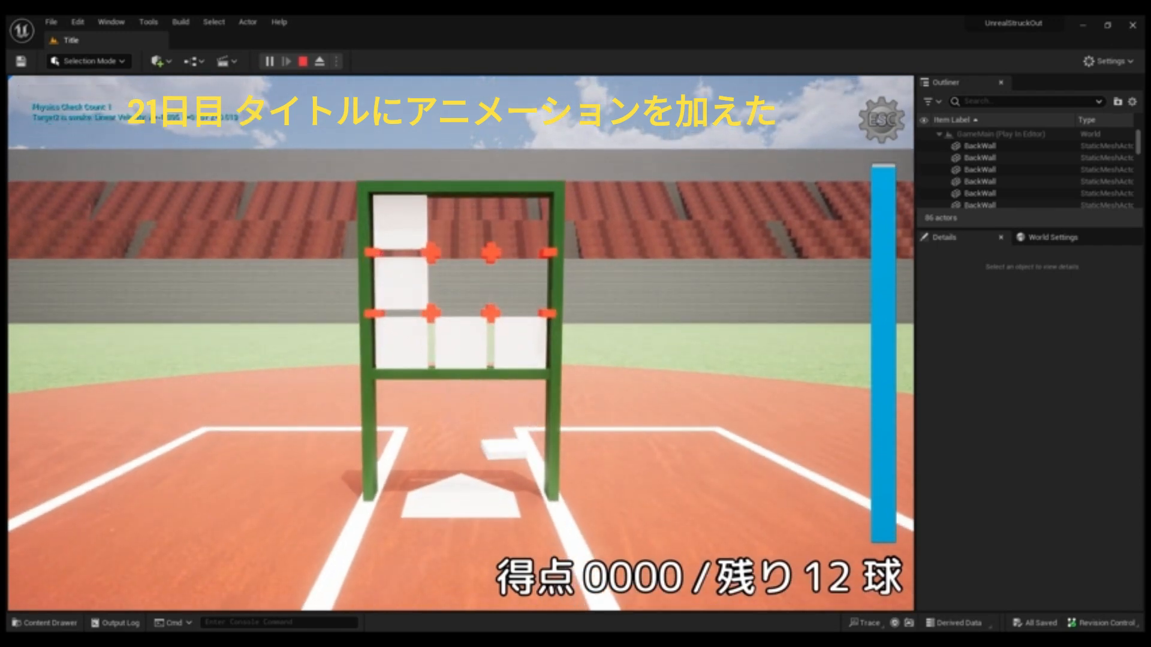
click(460, 343)
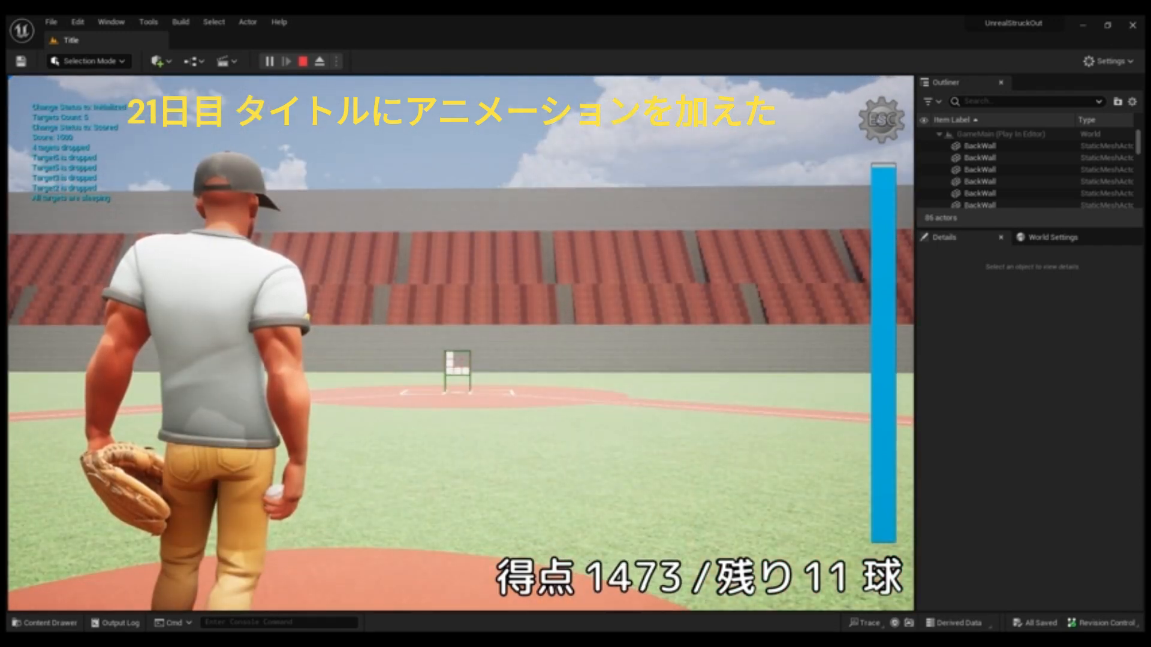
- Pitch at the remaining panels until the frame is empty, advancing past the score breakdowns
click(460, 343)
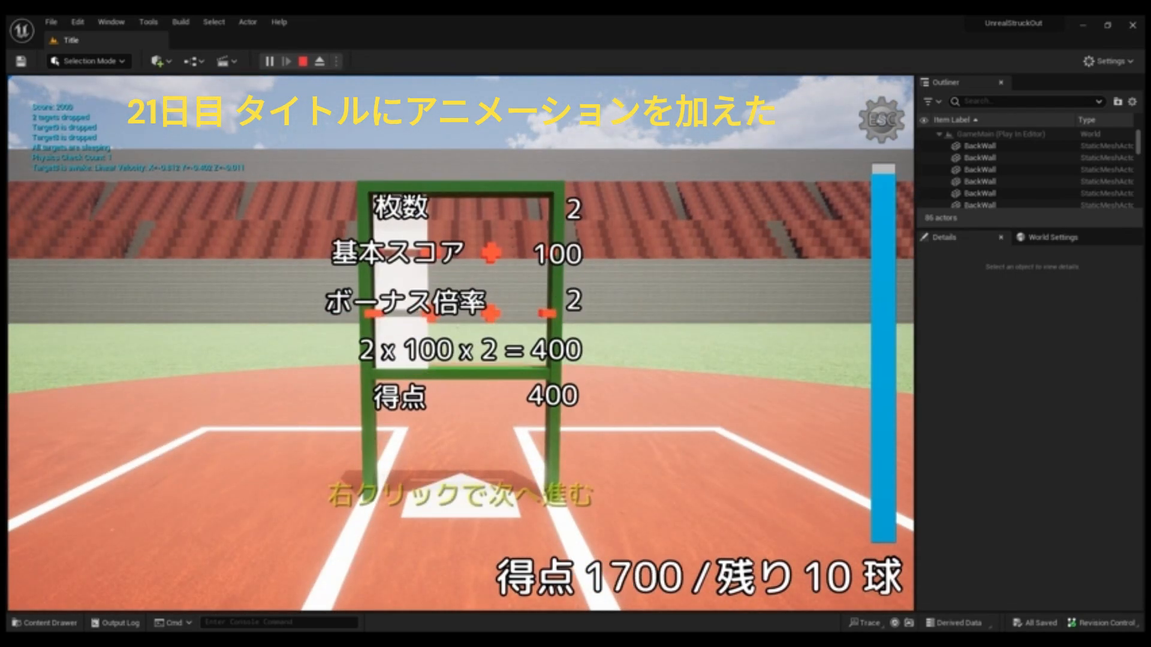
right_click(461, 342)
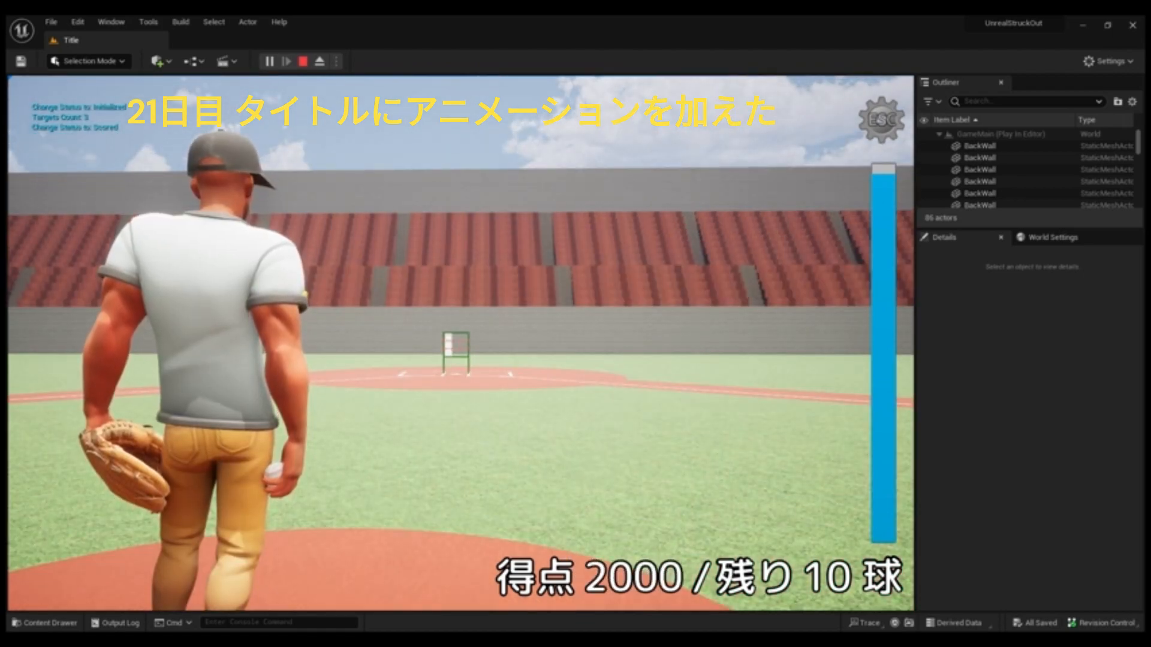
click(461, 342)
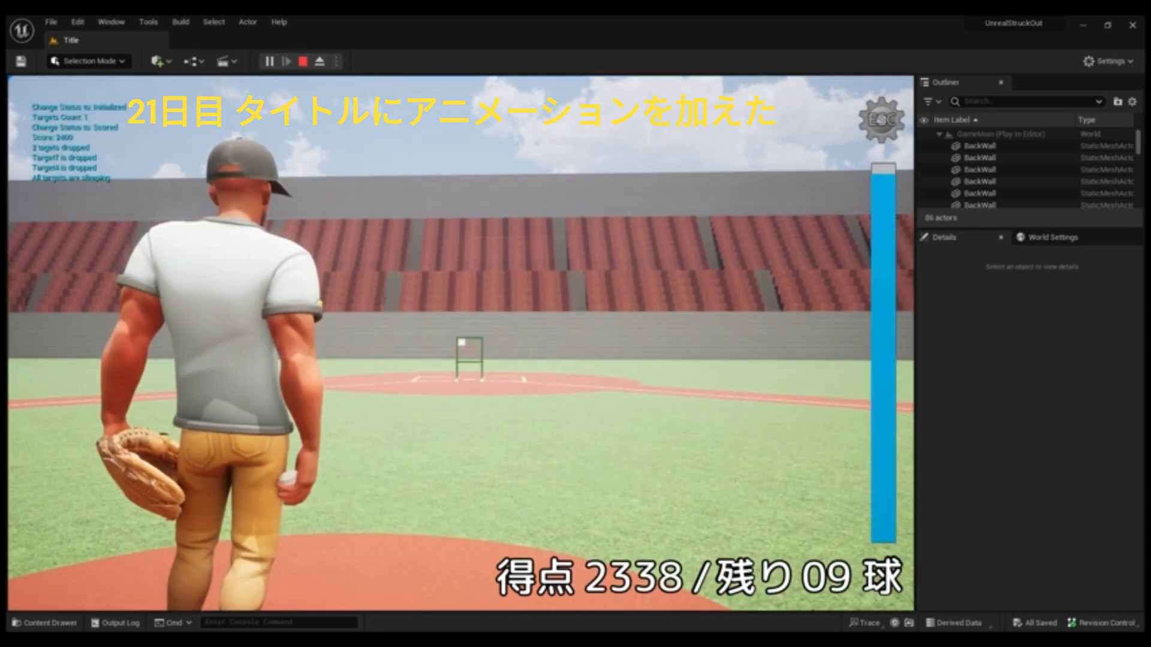
click(461, 343)
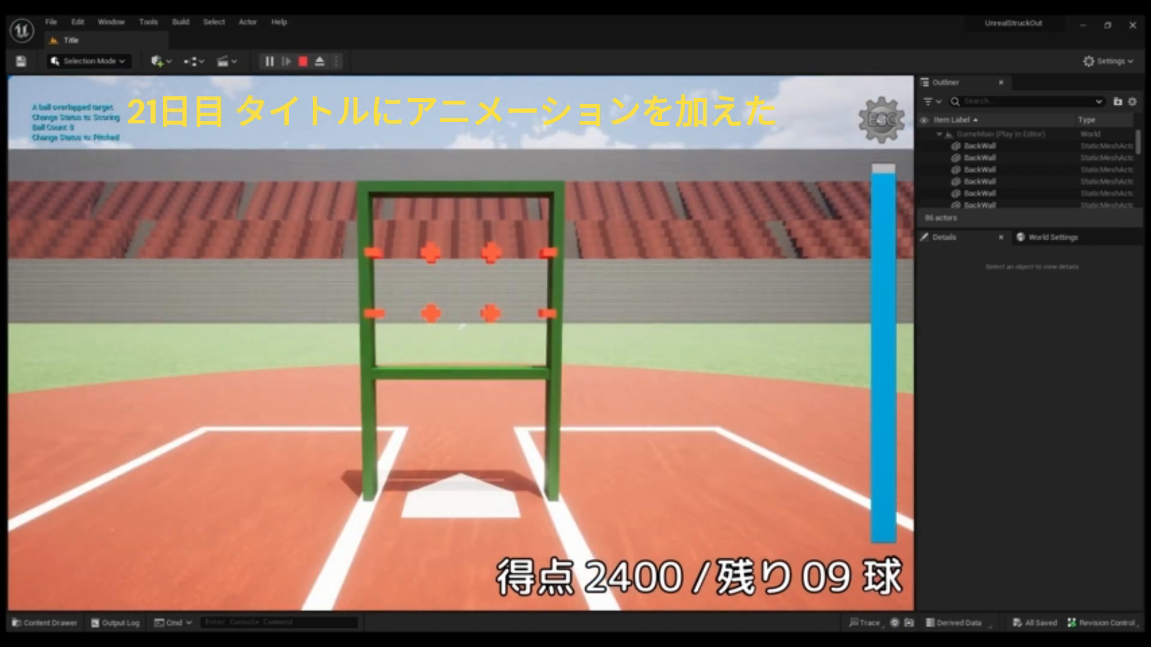
right_click(420, 338)
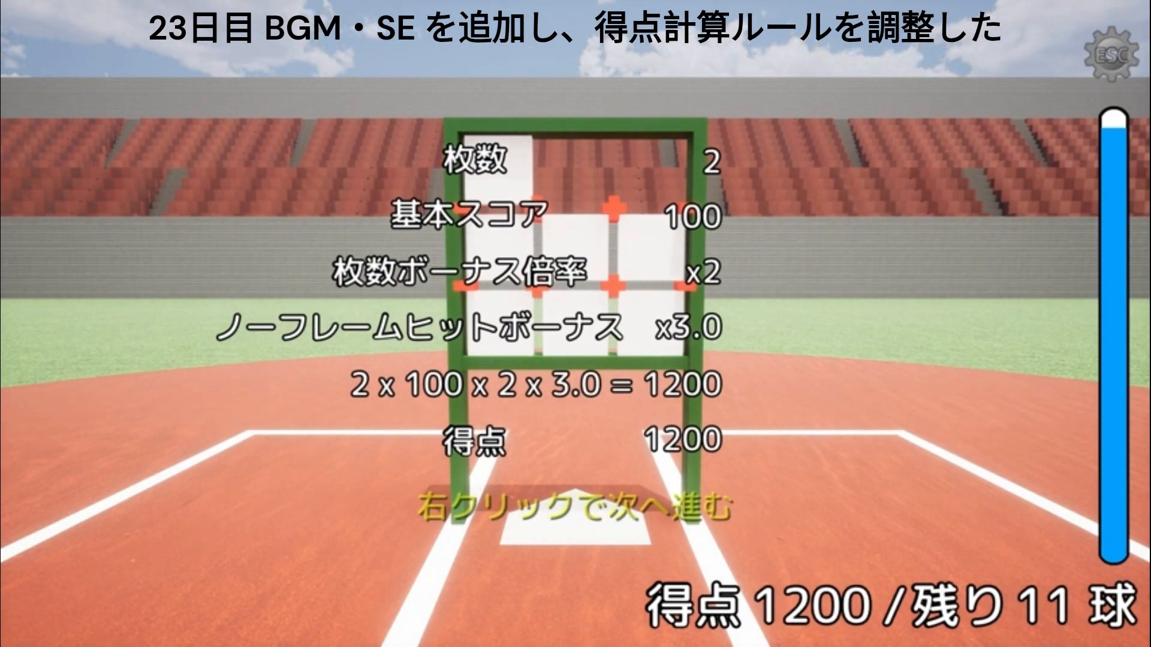
- Turn off BGM playback in the in-game settings and return to the game
key(Escape)
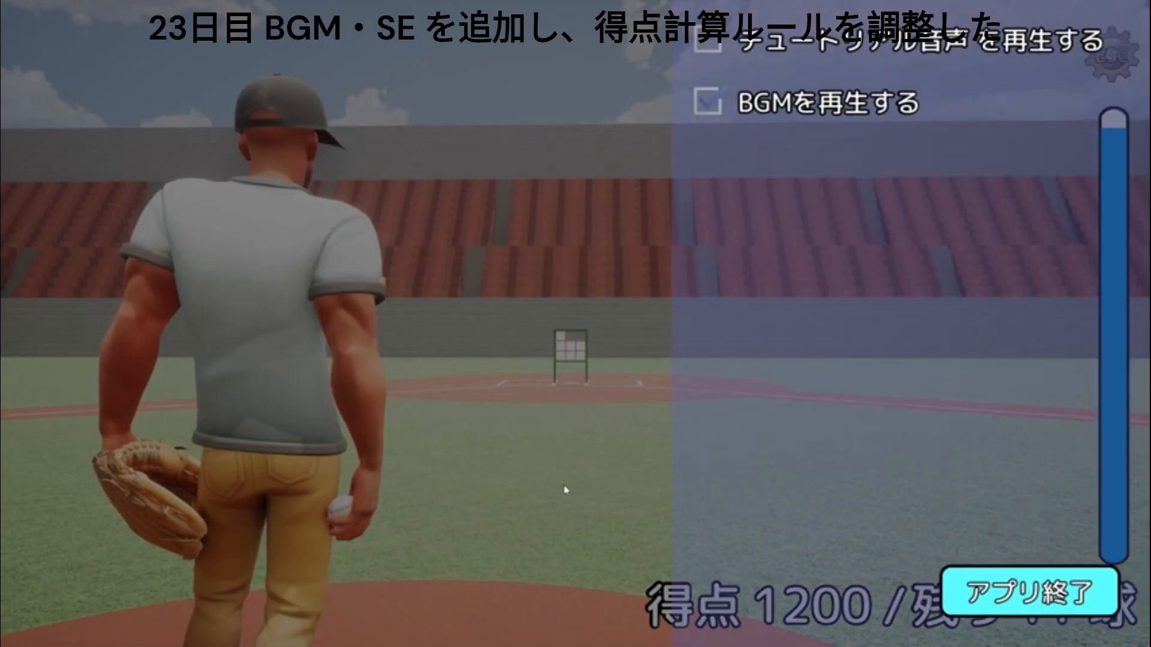
click(708, 104)
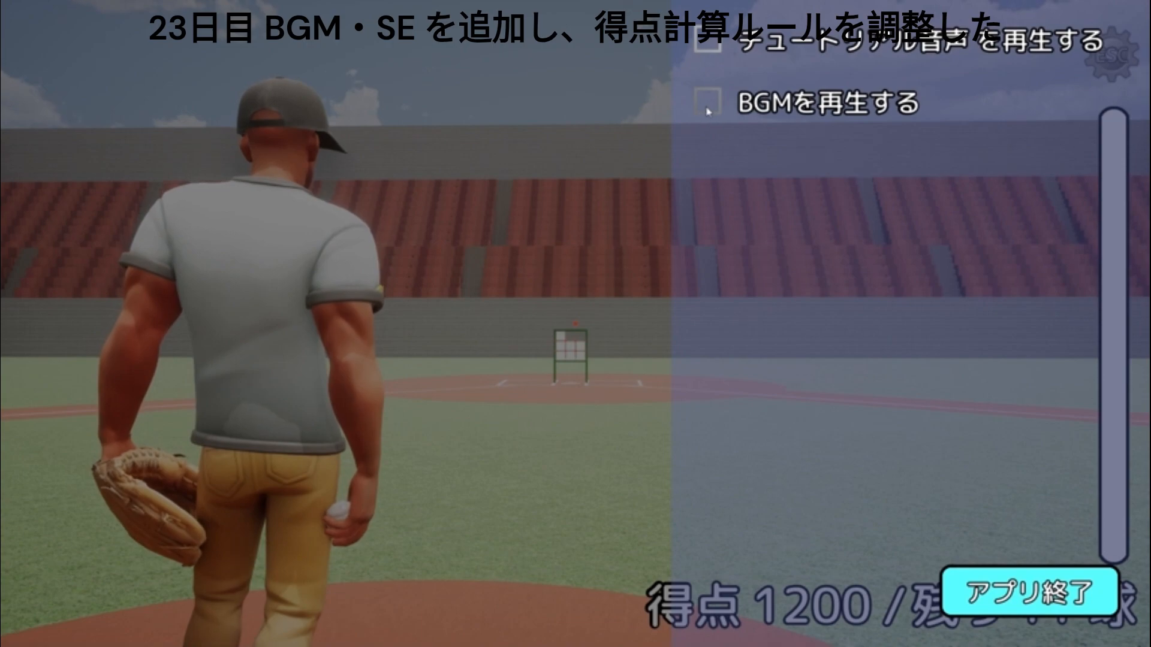
key(Escape)
- Clear the remaining panels with further pitches and advance past the score breakdowns to the final results
key(space)
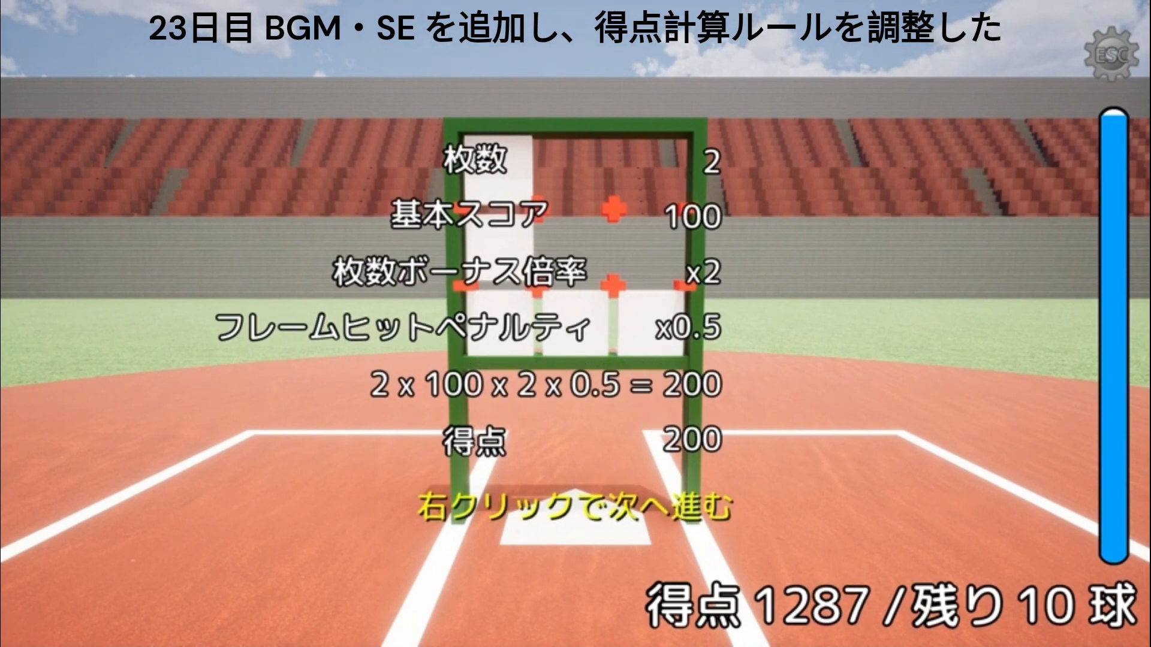
right_click(576, 323)
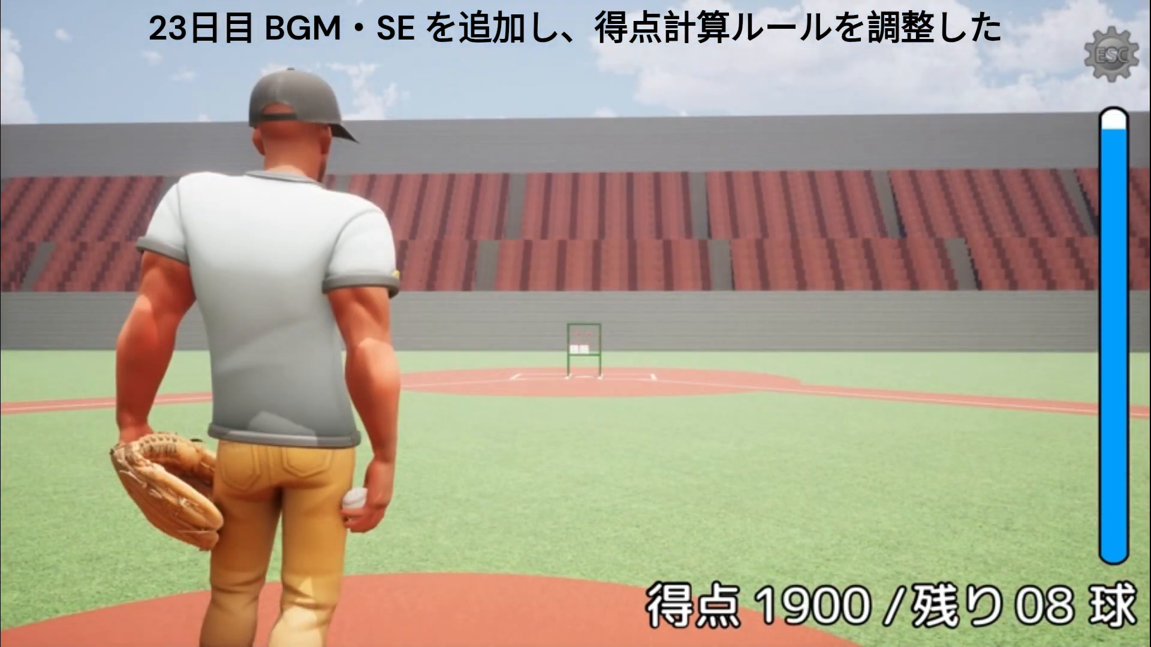
key(space)
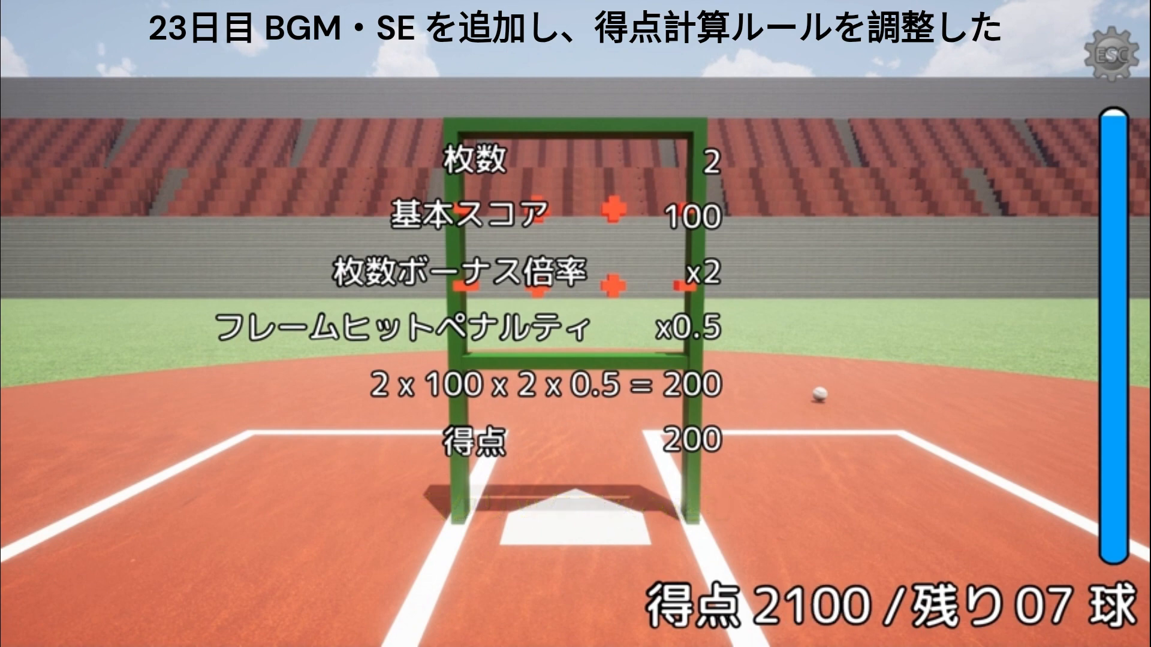
right_click(716, 513)
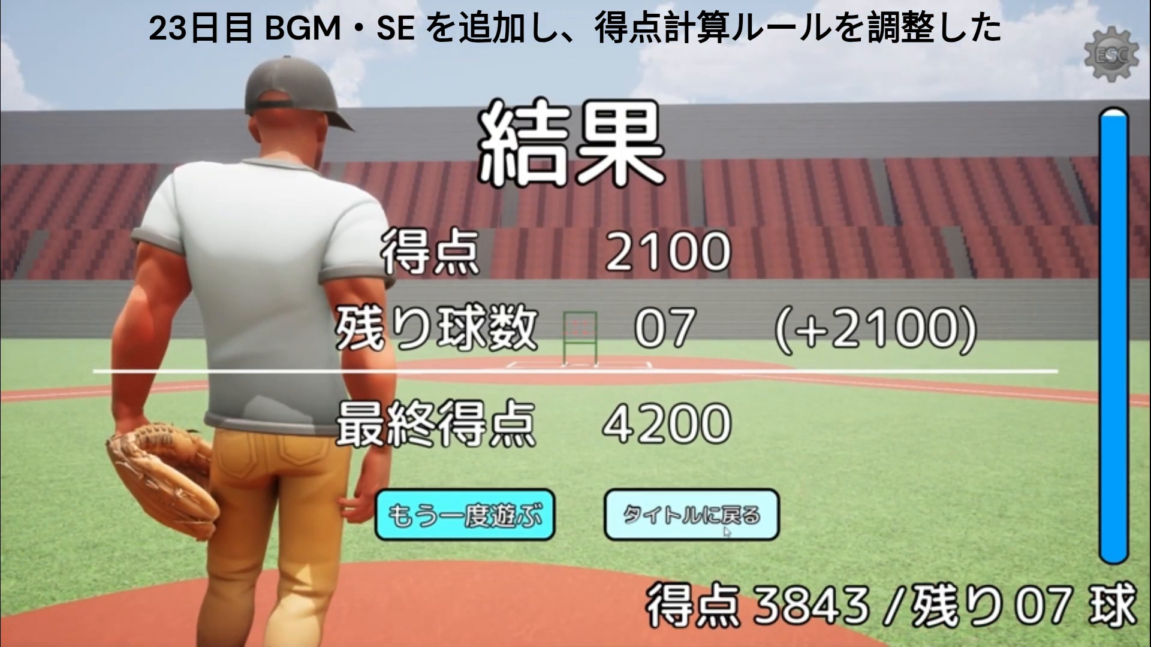
- Open the in-game settings overlay from the final results screen
click(1109, 57)
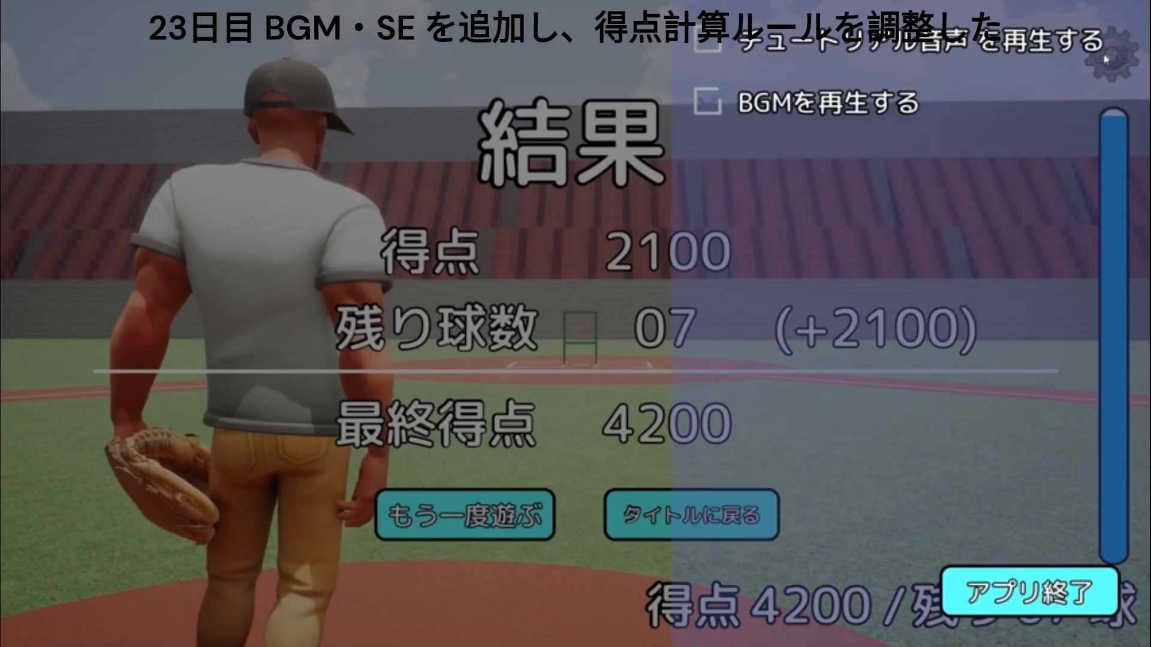